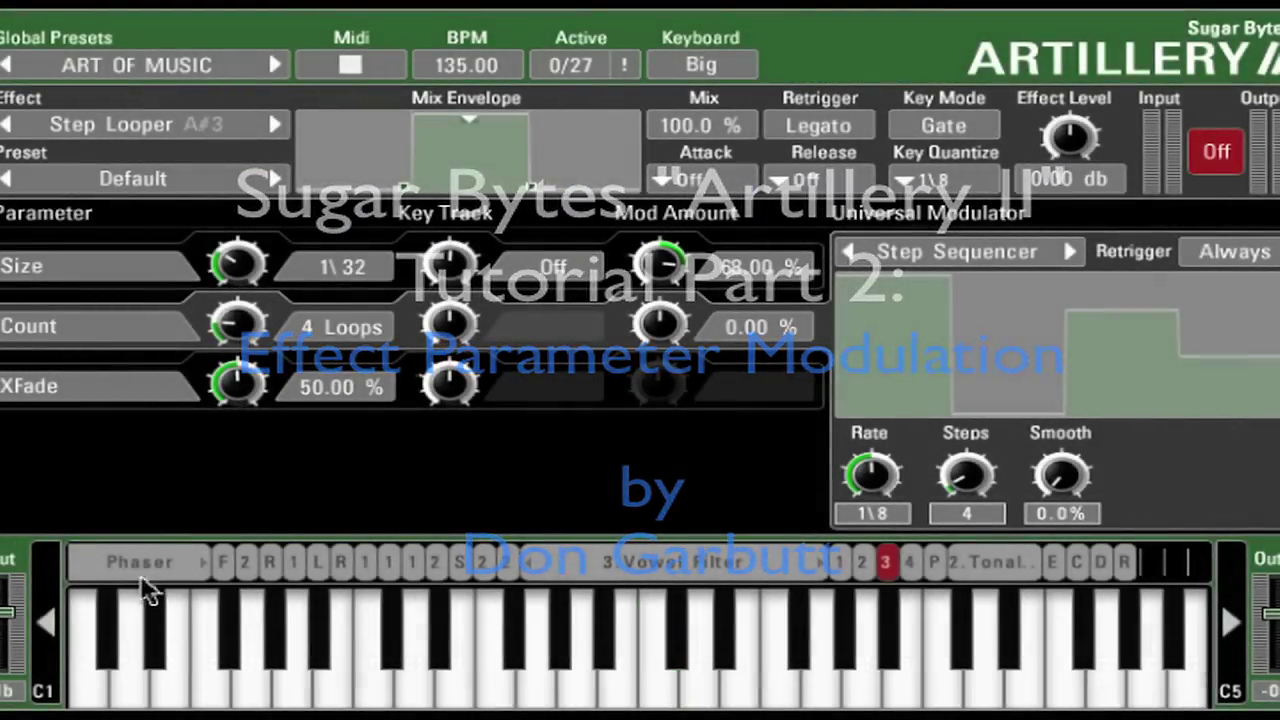
- Step through the Phaser, Filter Delay, Turntable, Reverser, Step Looper and Looper slots, ending on Reverb HQ
click(140, 572)
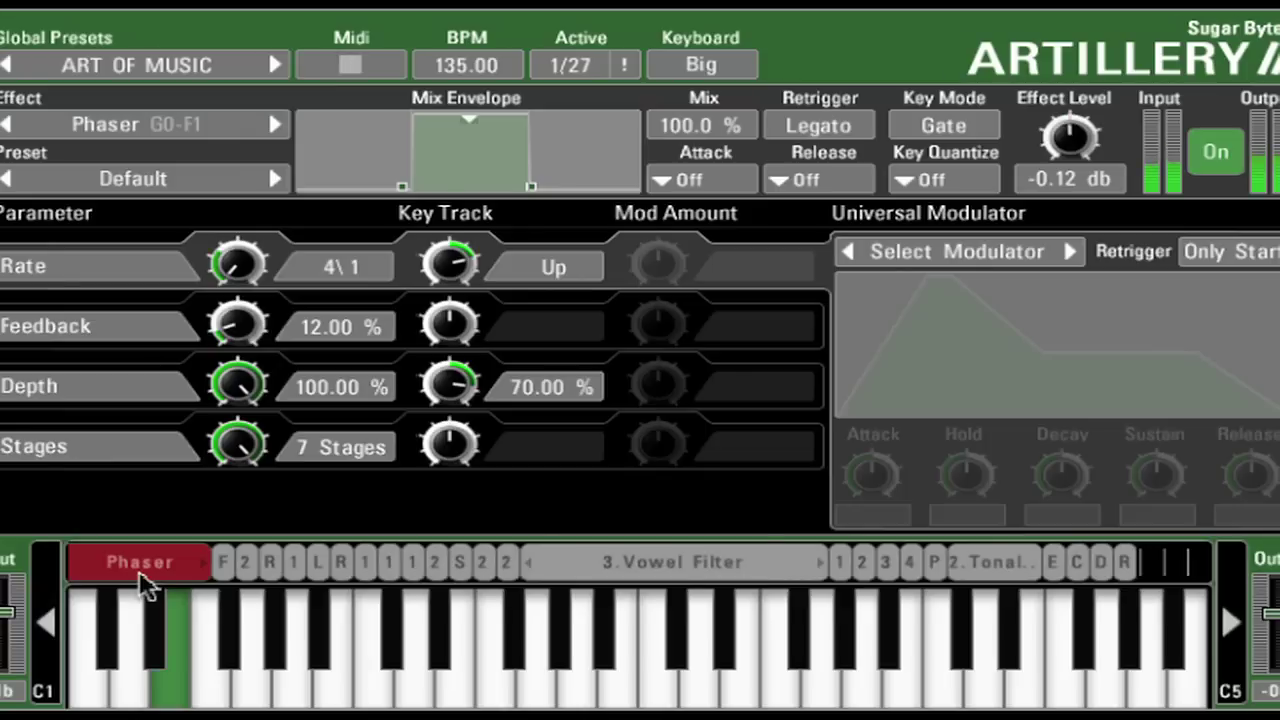
click(224, 562)
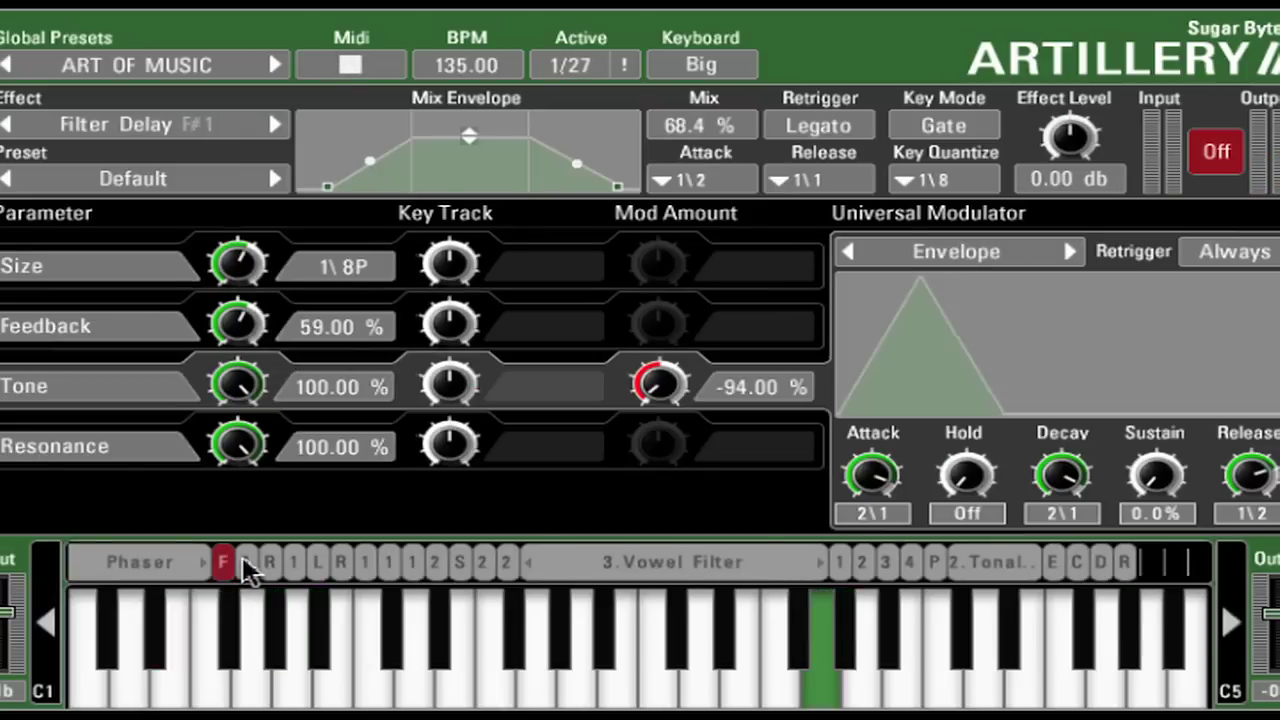
click(244, 560)
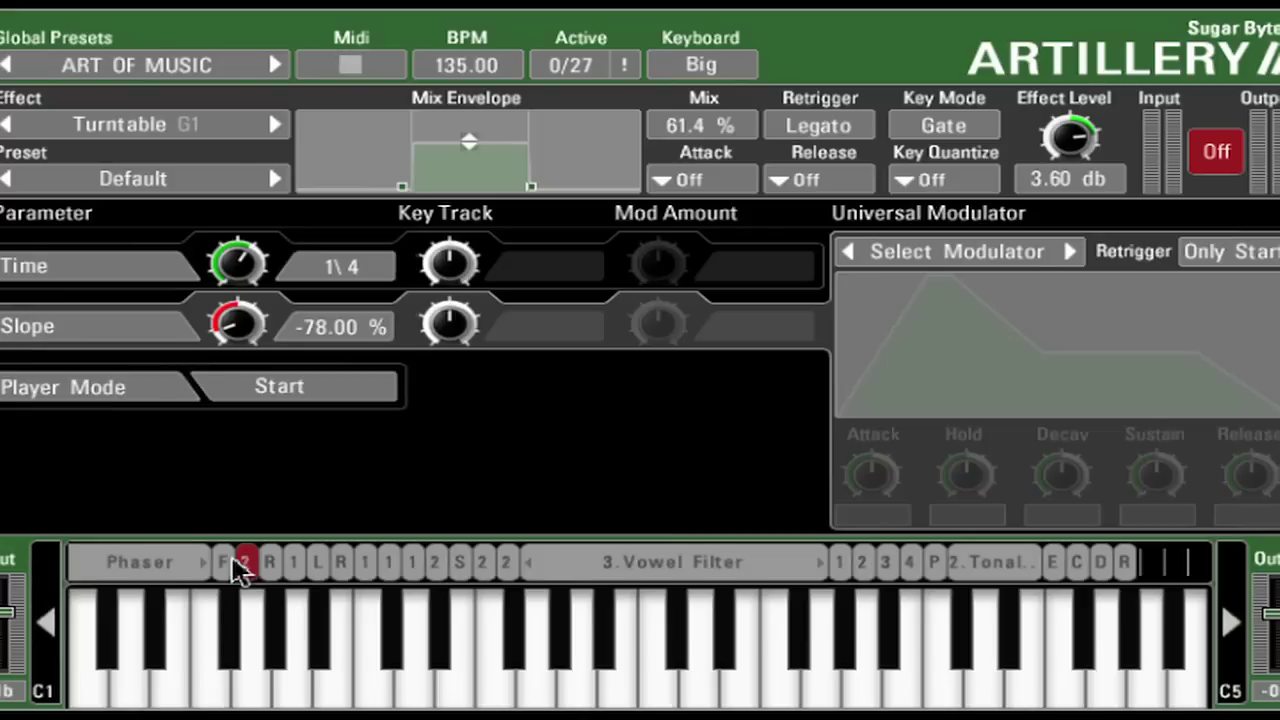
click(268, 562)
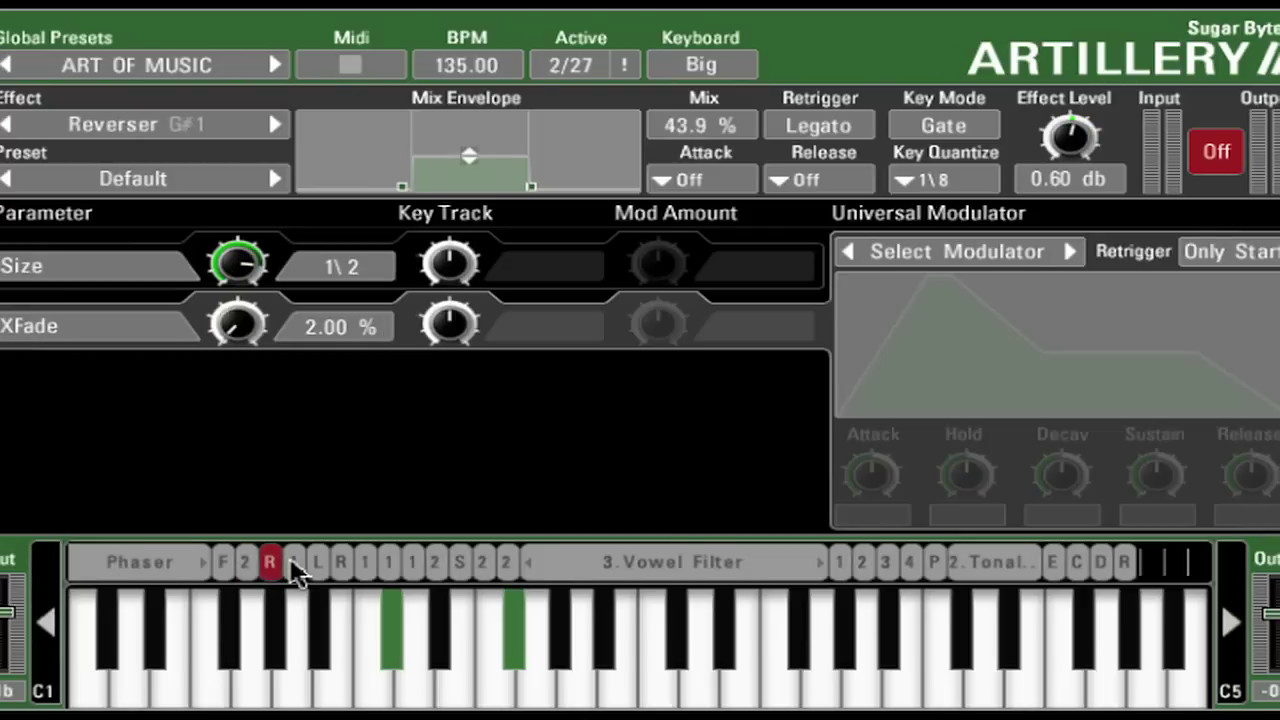
click(290, 557)
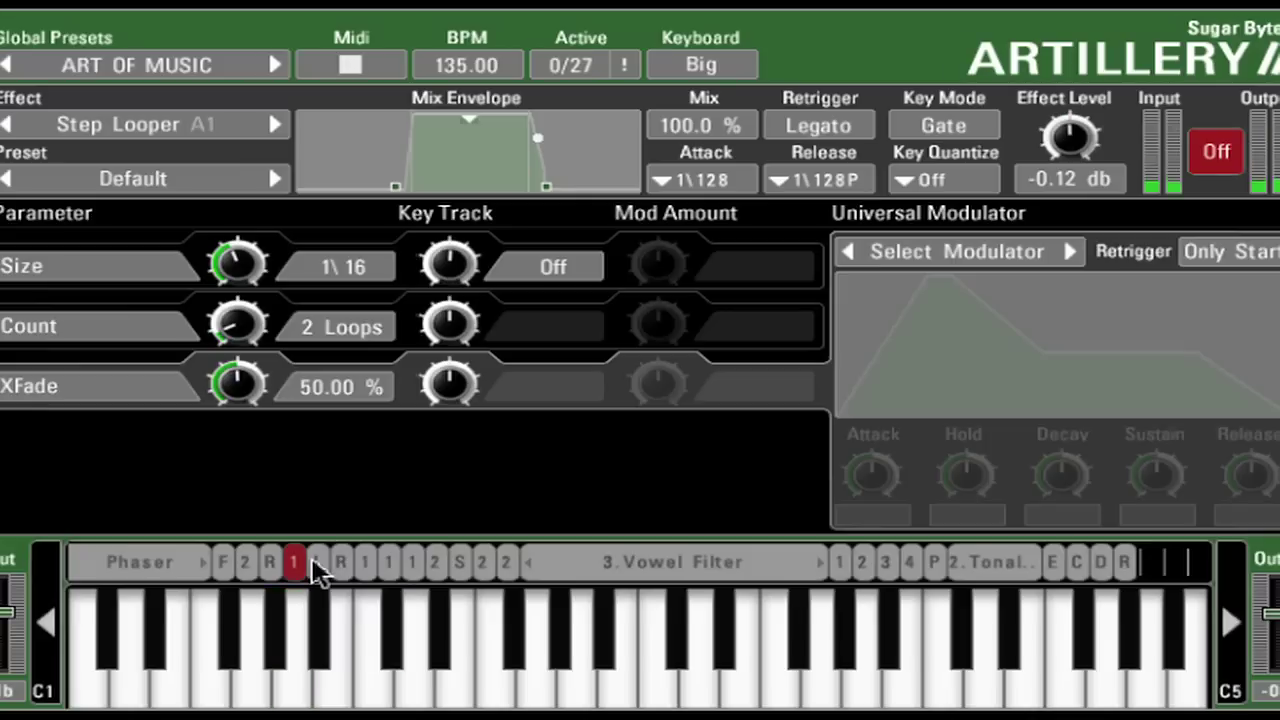
click(313, 562)
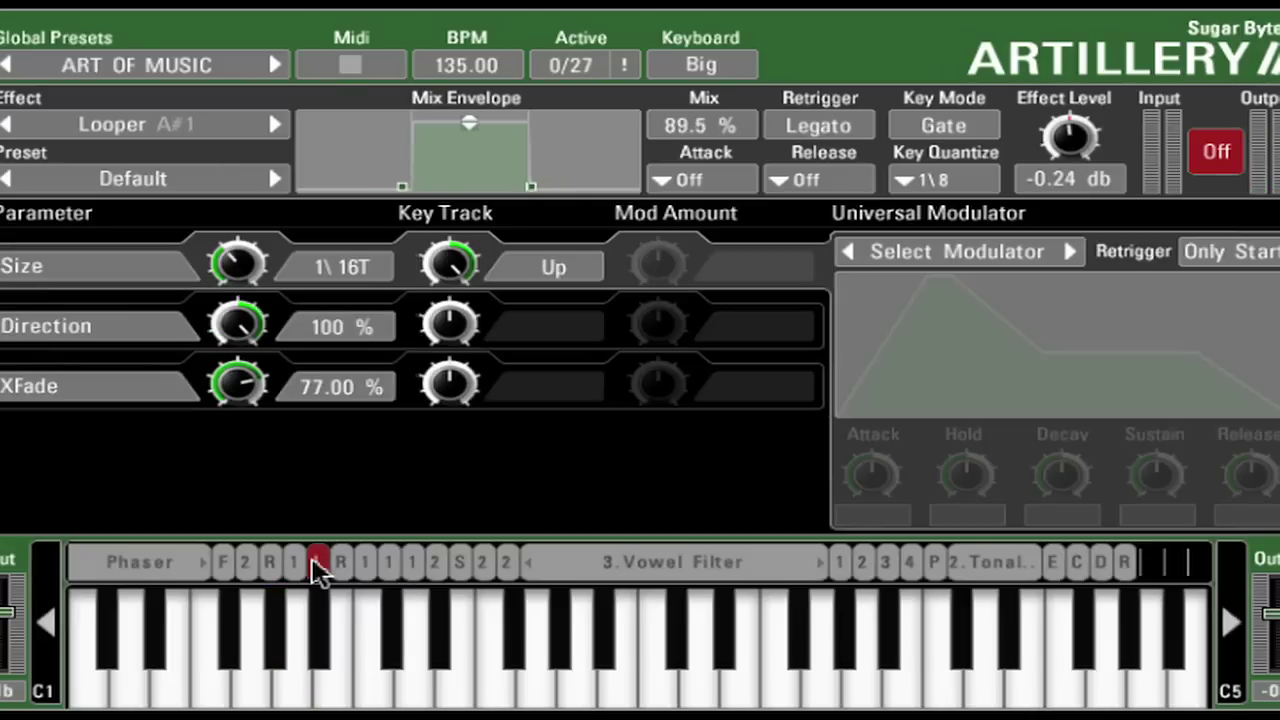
click(339, 565)
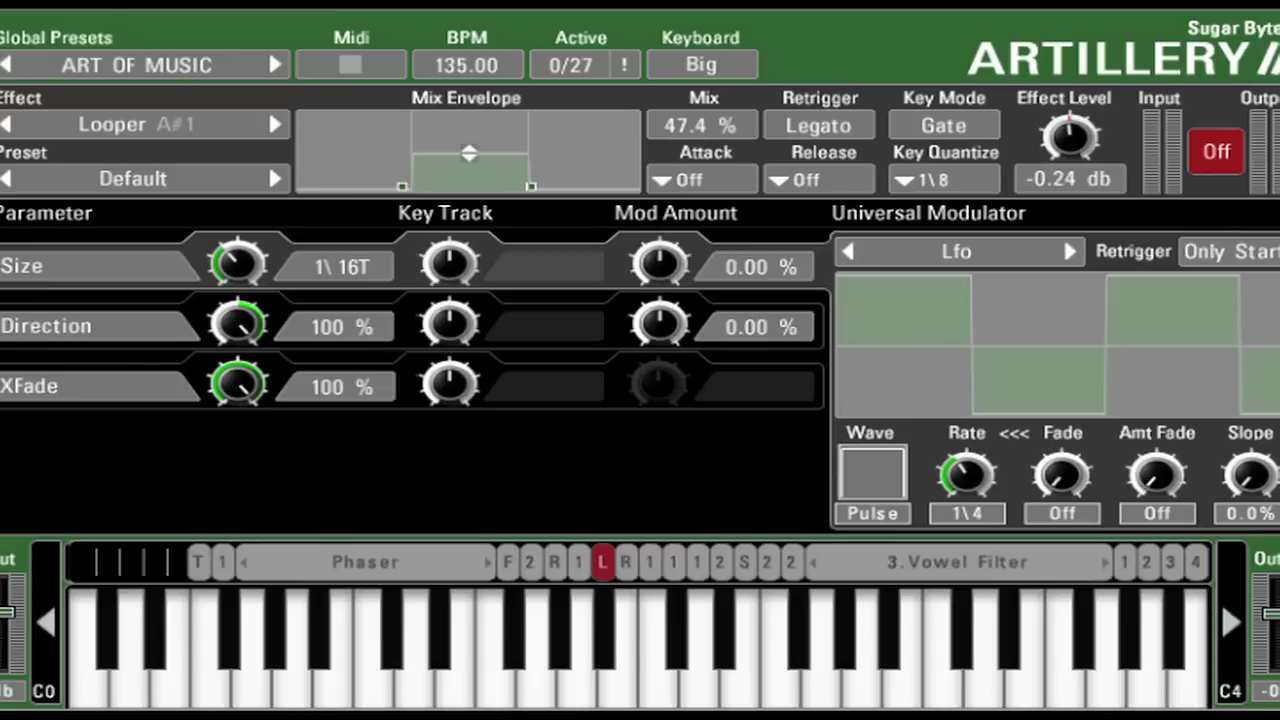
- Select the Phaser and play G, E, G, D, G and F notes to hear it
click(355, 565)
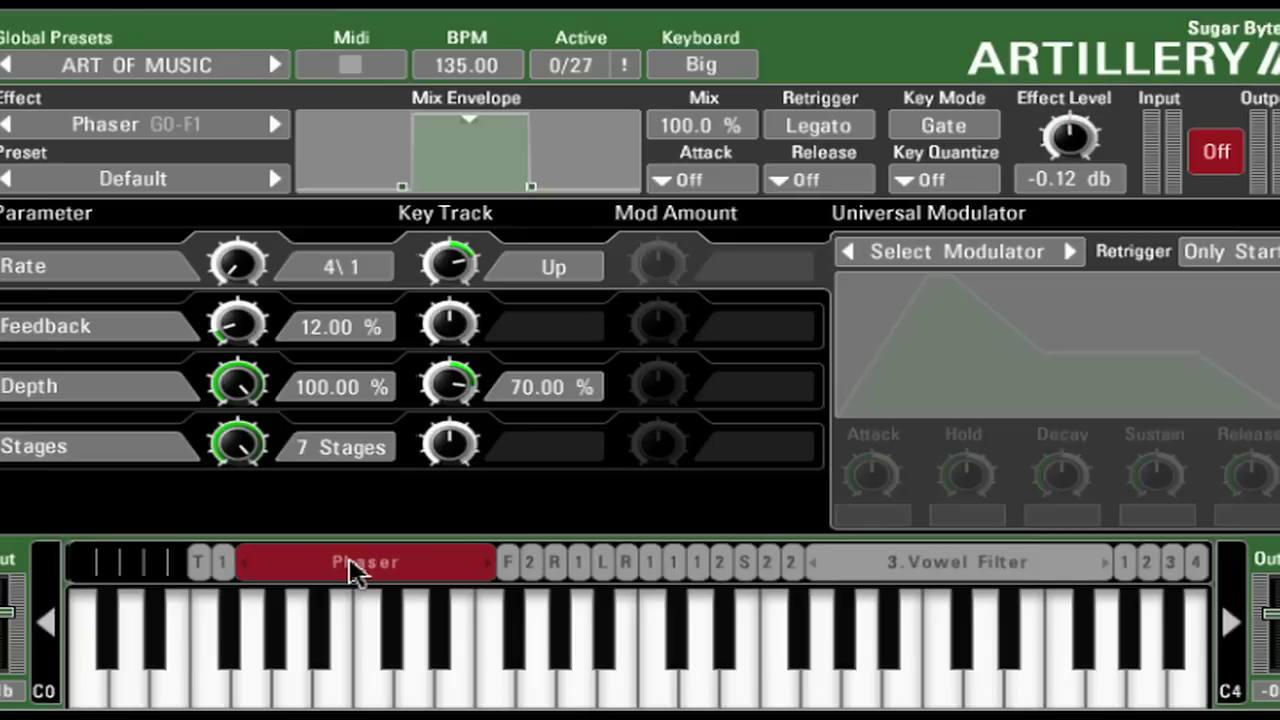
key(g)
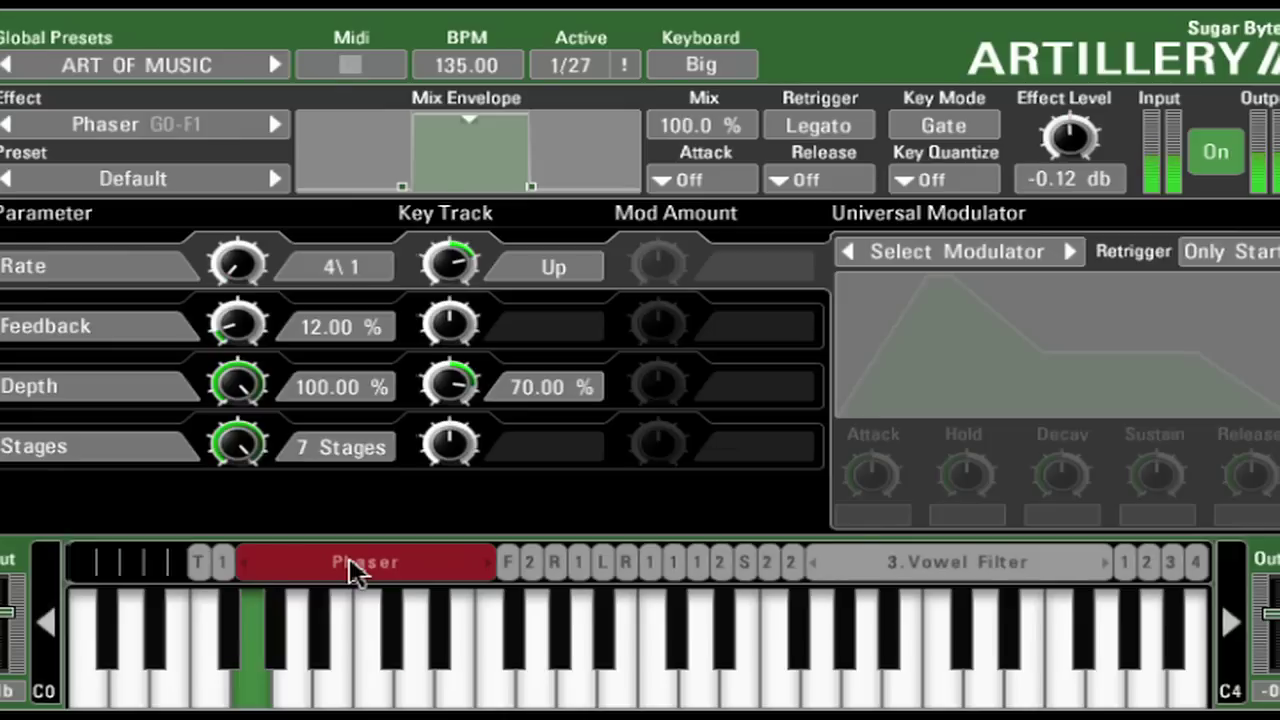
key(e)
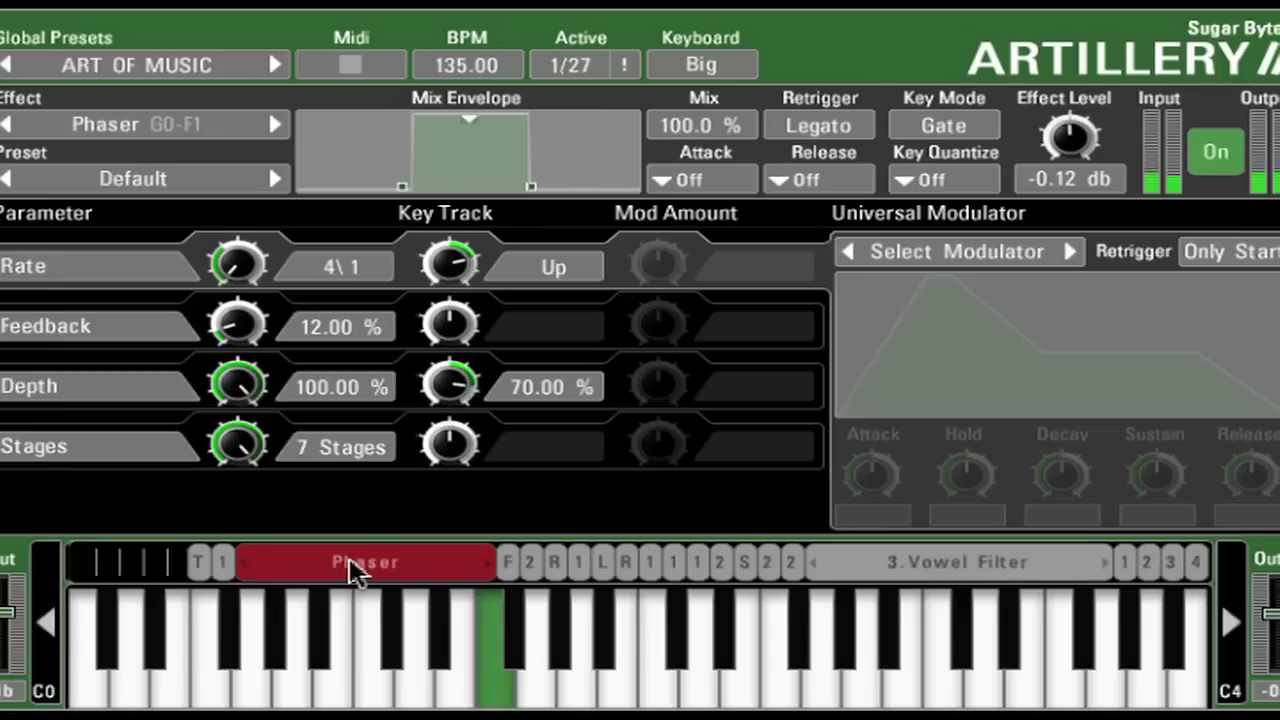
key(g)
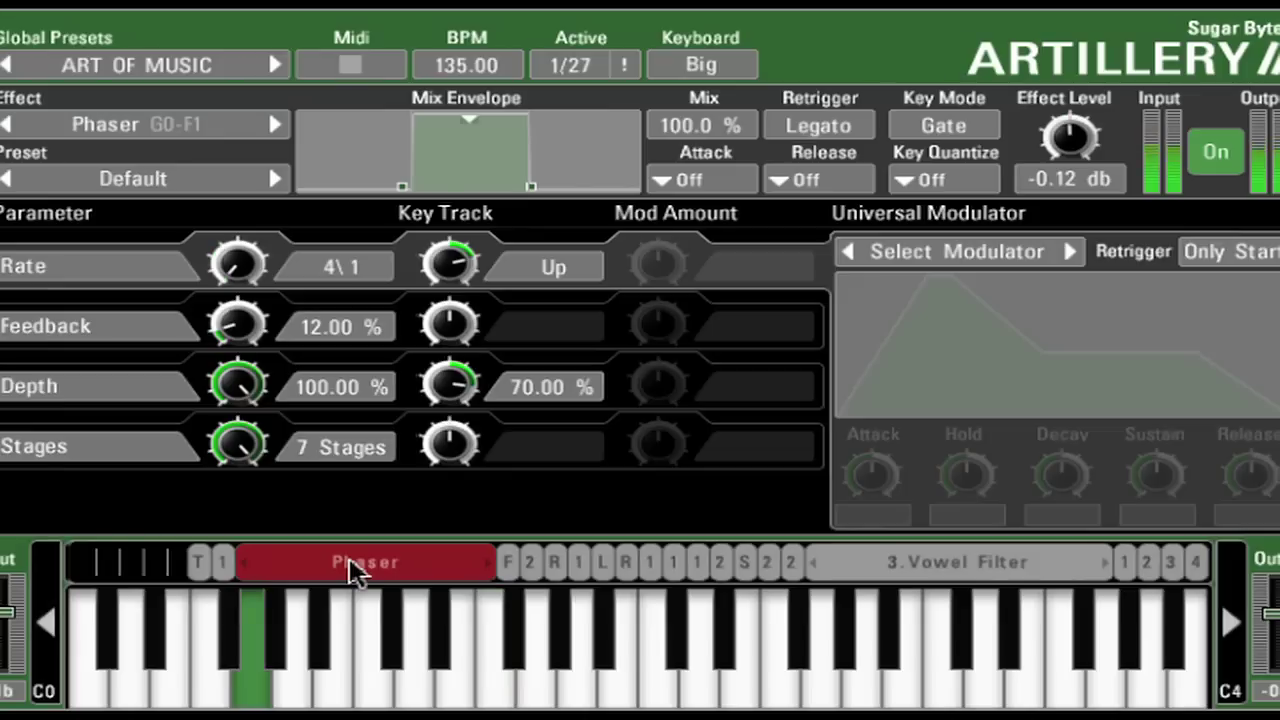
key(d)
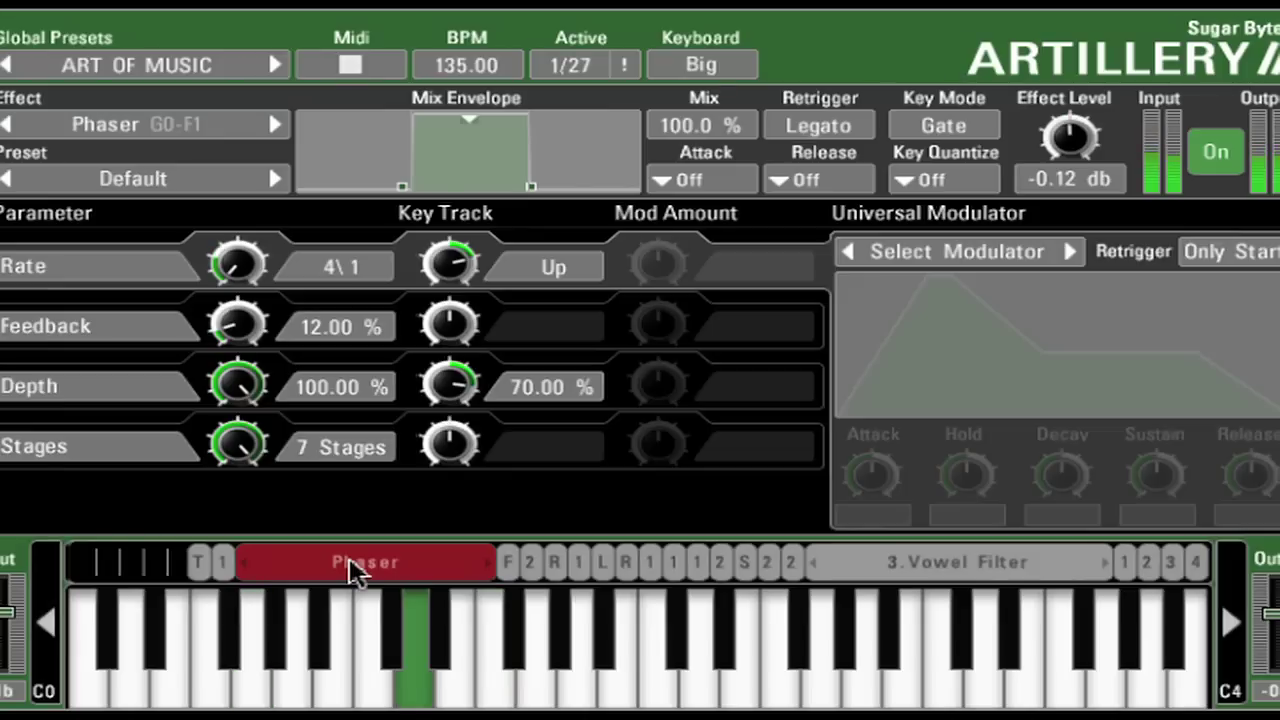
key(g)
key(f)
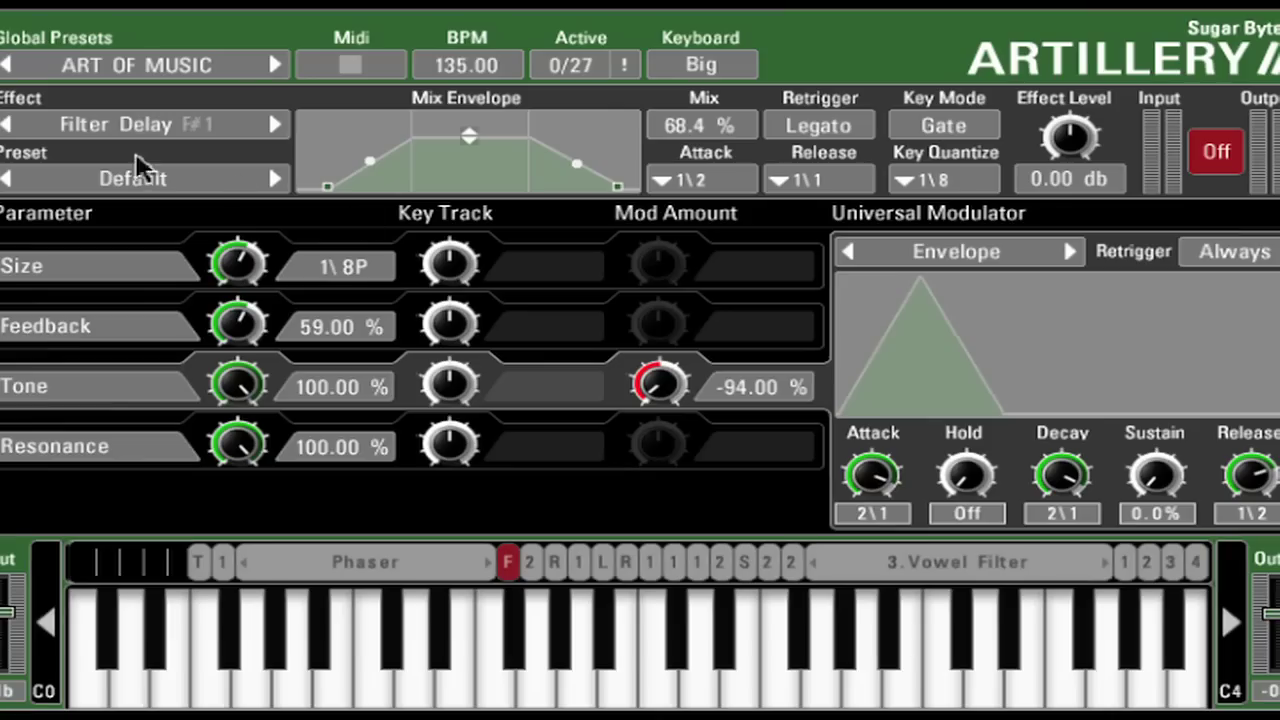
- Show the Size modulator, choose Envelope and shorten its Attack from 2\1 to 1\1
click(78, 282)
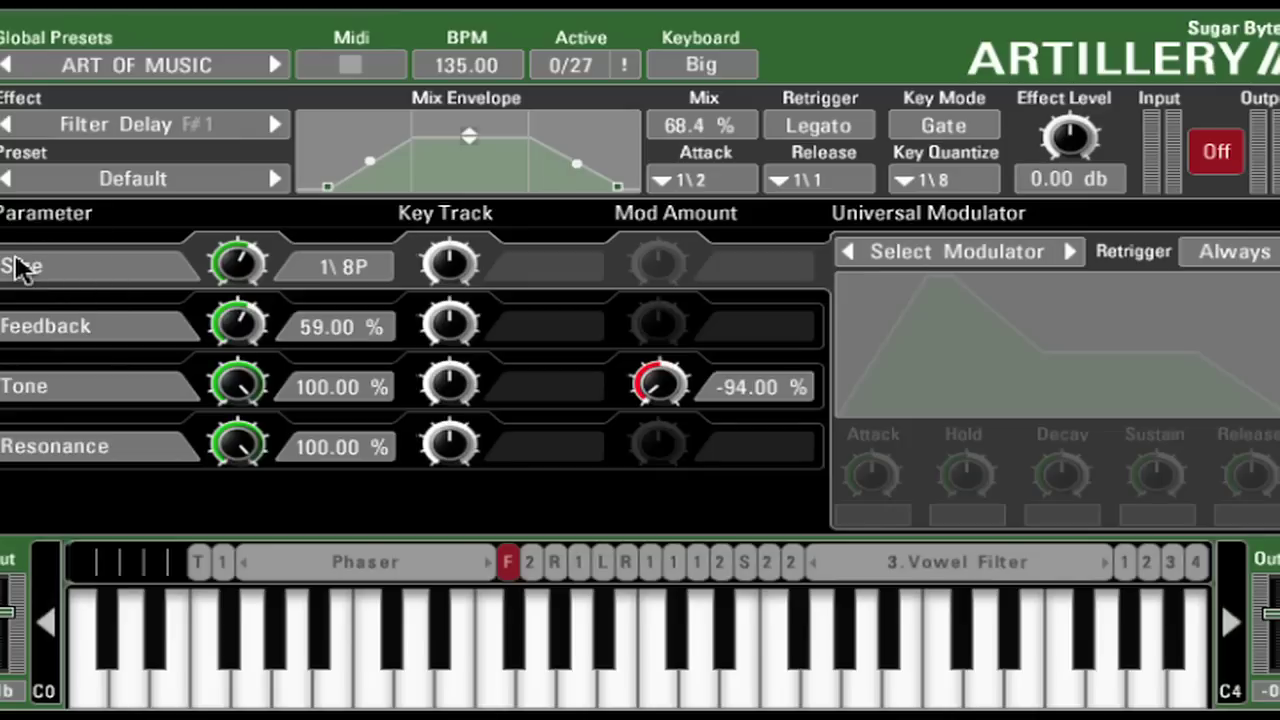
click(945, 252)
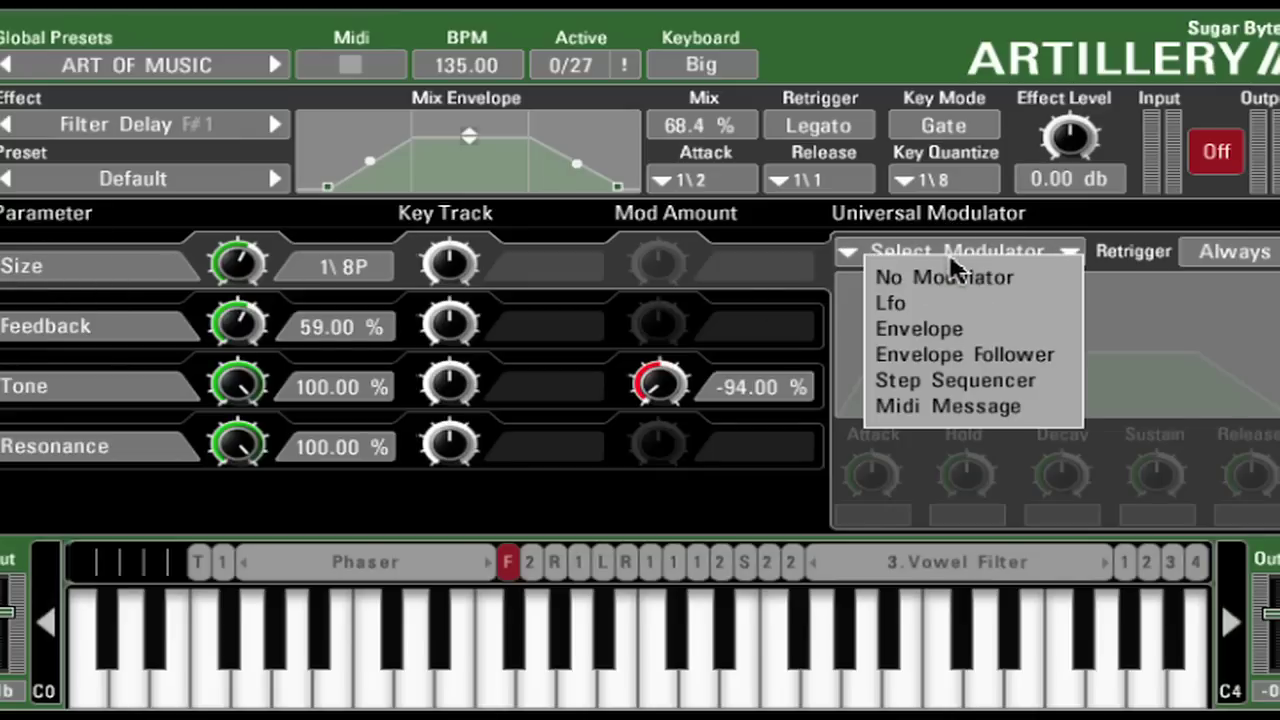
click(919, 329)
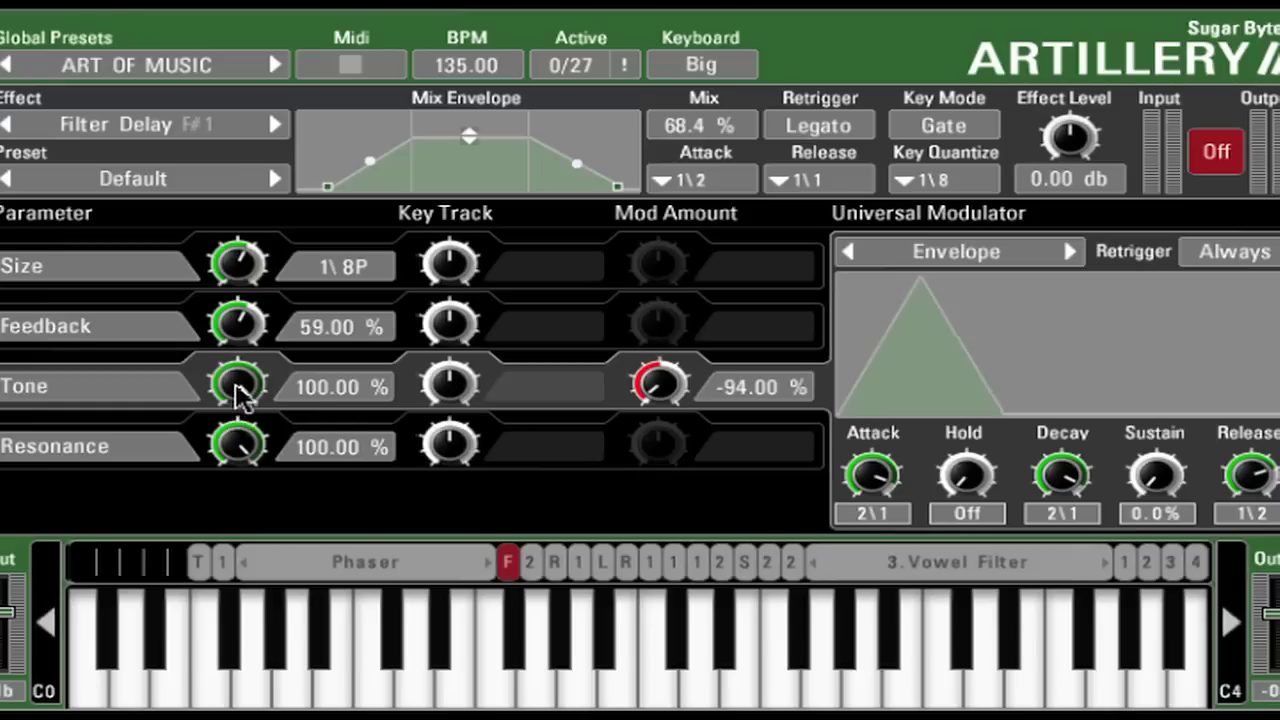
drag(872, 472, 868, 484)
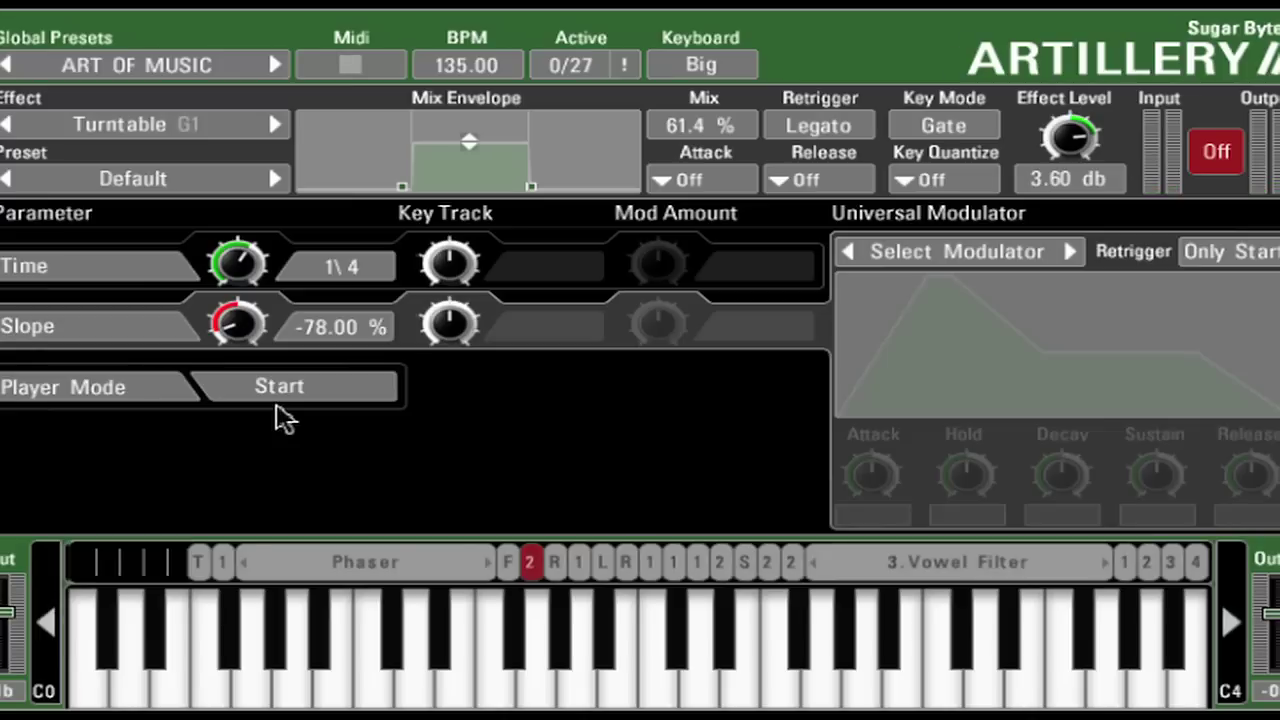
- Load Time Stretcher from the Granular effects menu
click(130, 124)
mouse_move(140, 236)
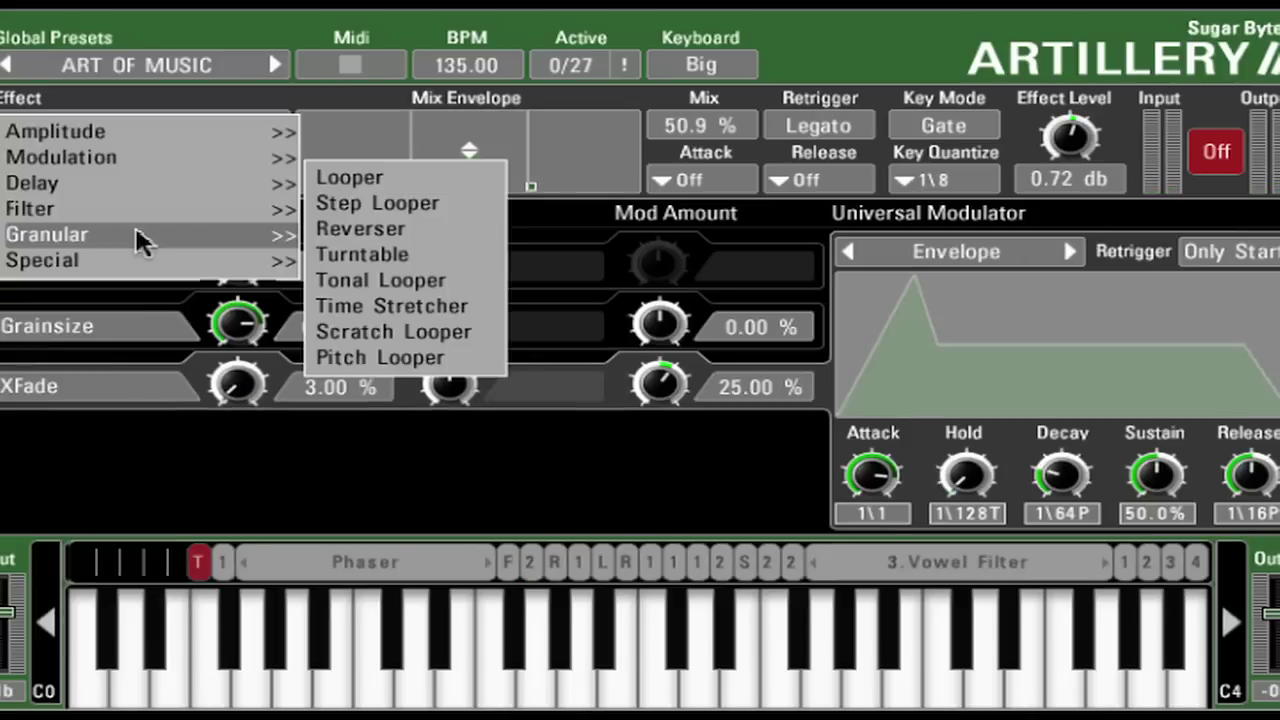
click(391, 305)
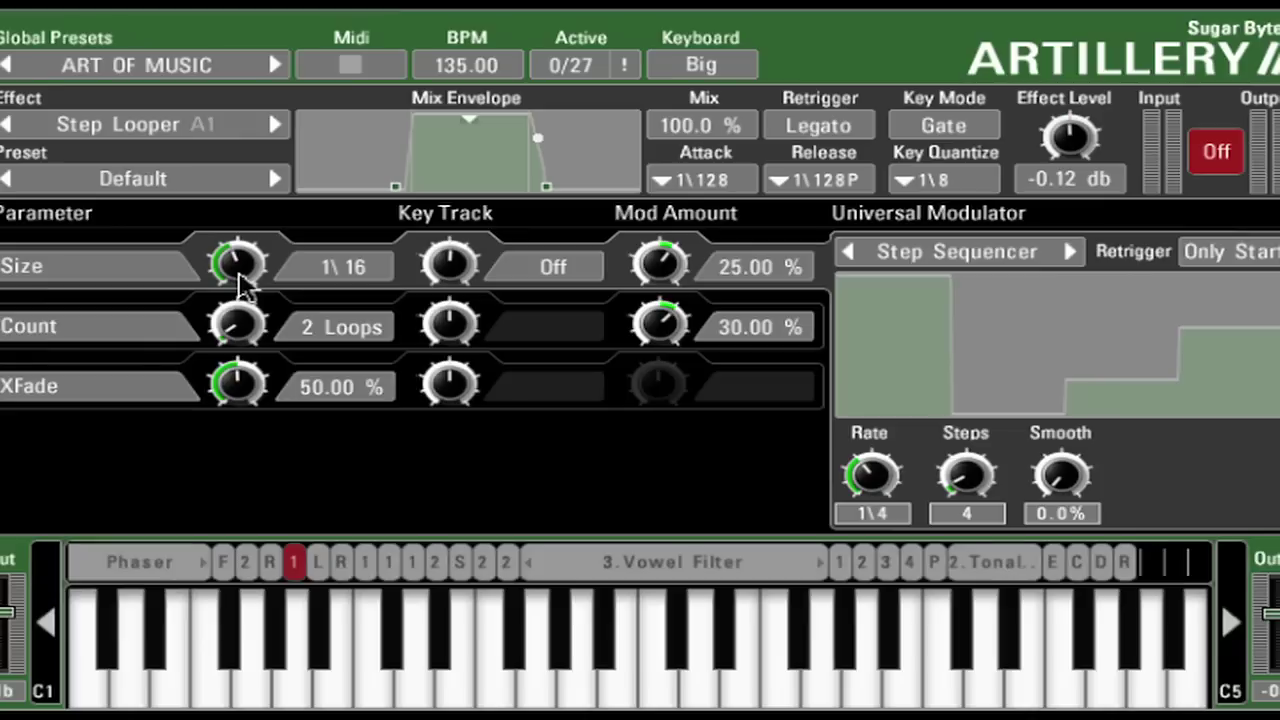
- Show the Step Looper's modulation pattern for the Count parameter
click(350, 345)
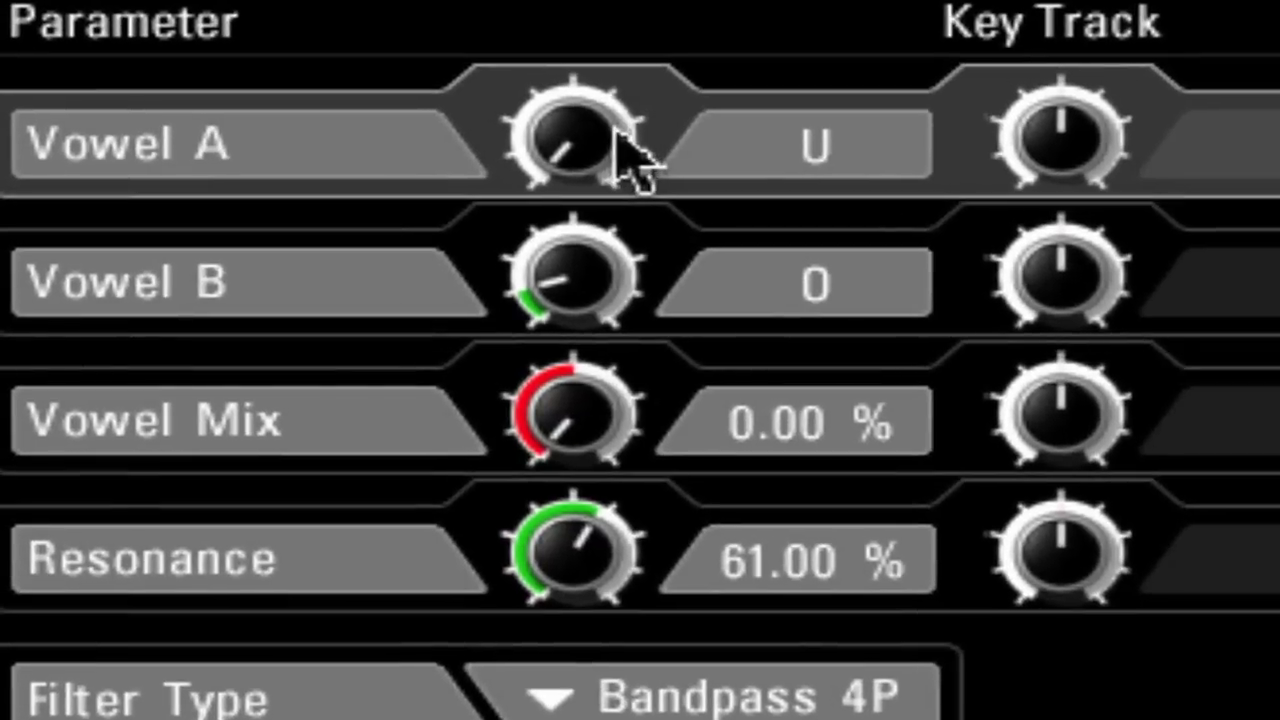
- Sweep Vowel A through the vowels, then sweep Vowel Mix up and back to 0.00%
drag(578, 128, 225, 305)
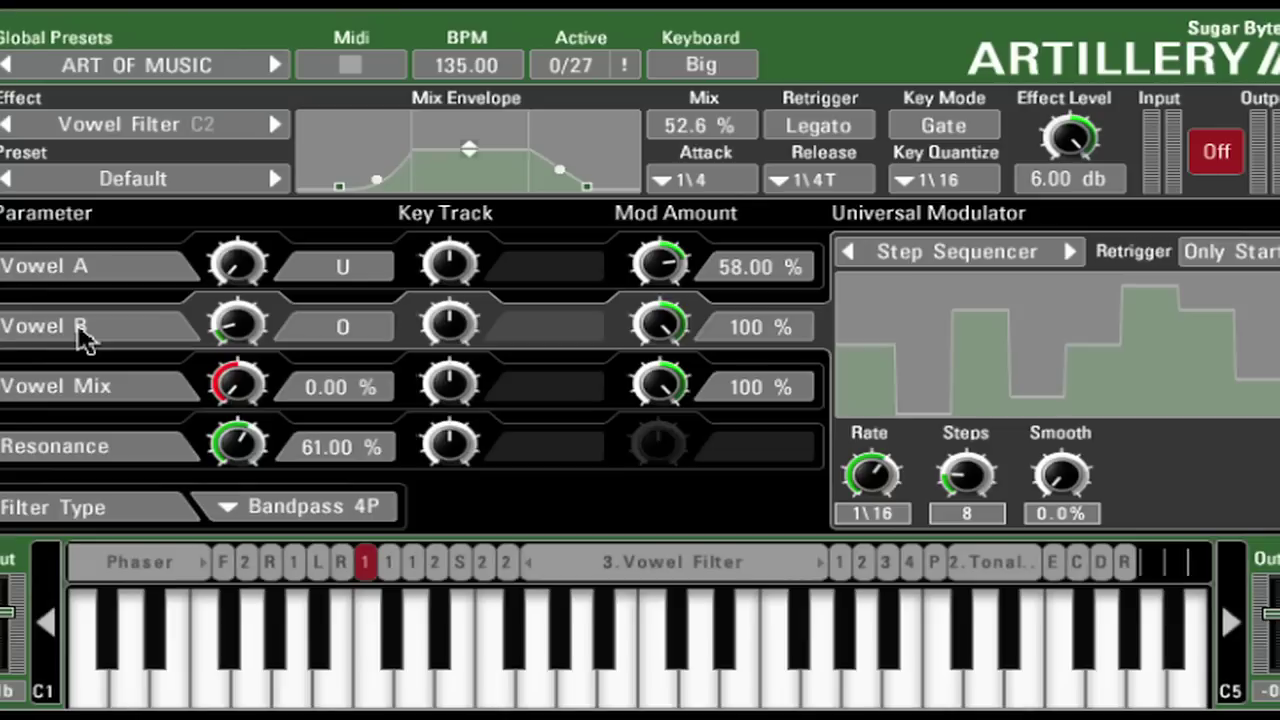
drag(229, 388, 71, 323)
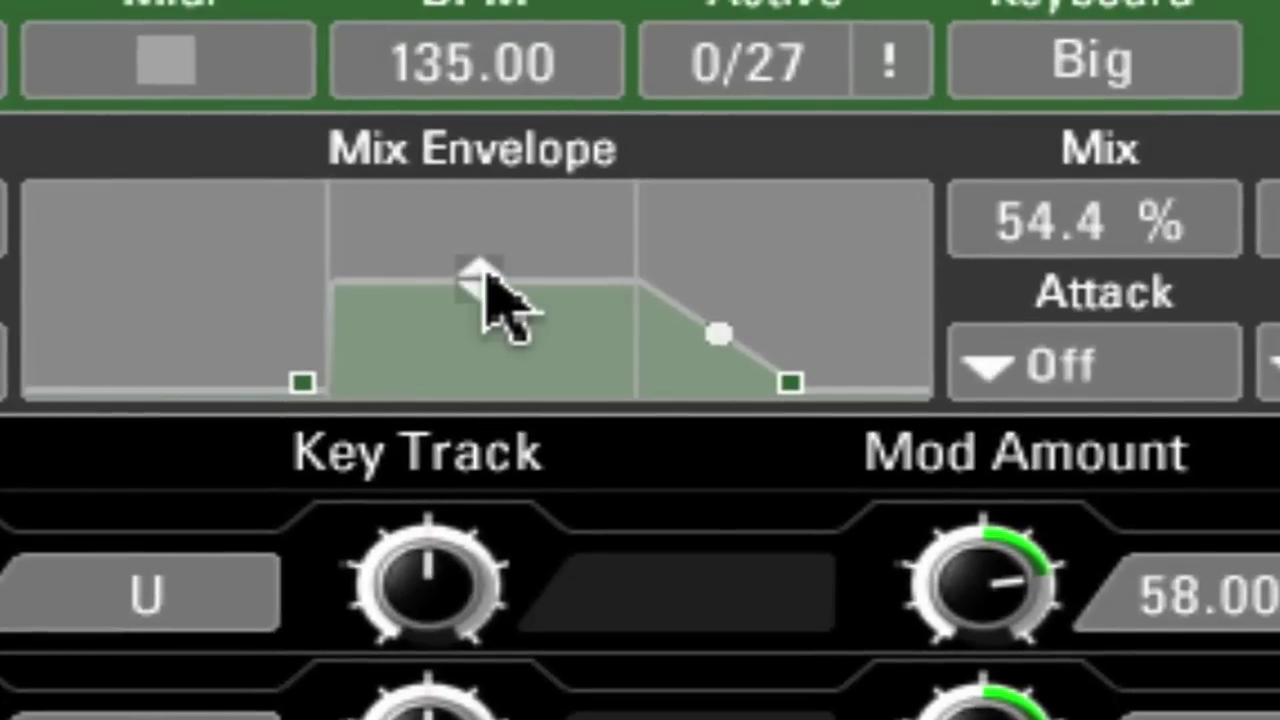
- Lower the mix envelope to 52.6% and give it a curved 1\4 attack fade-in
drag(486, 277, 484, 288)
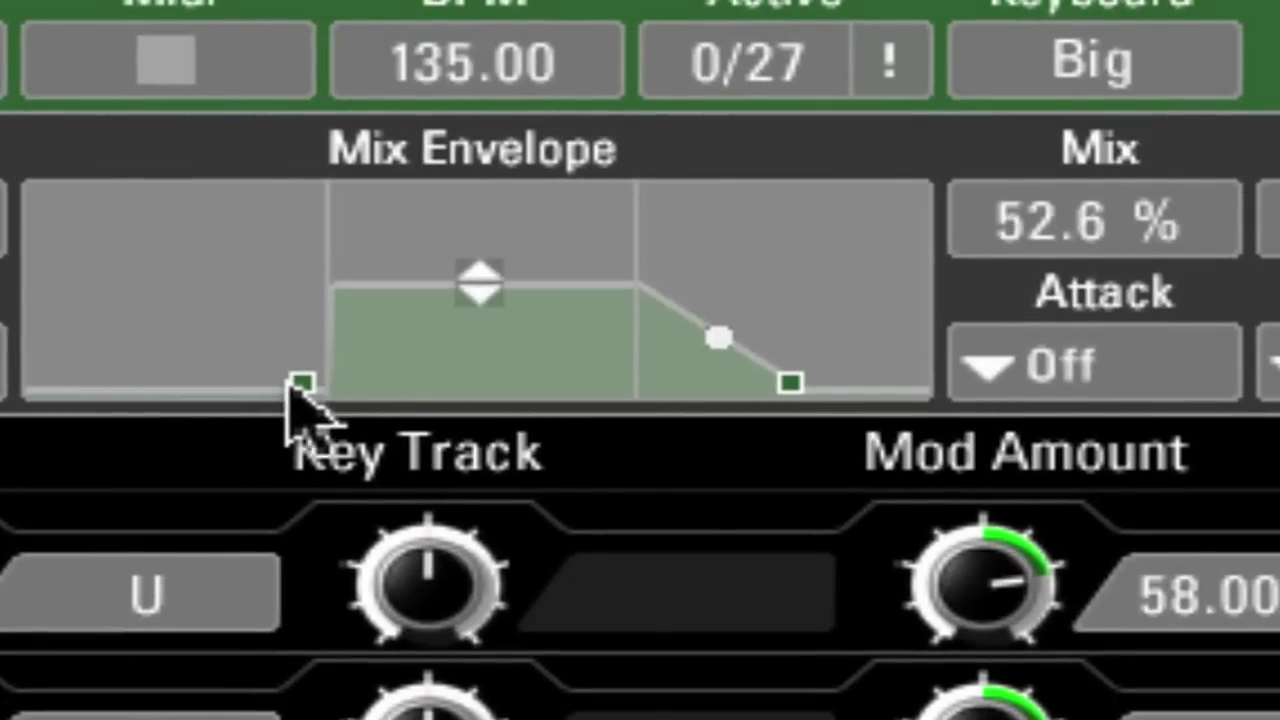
drag(298, 382, 23, 486)
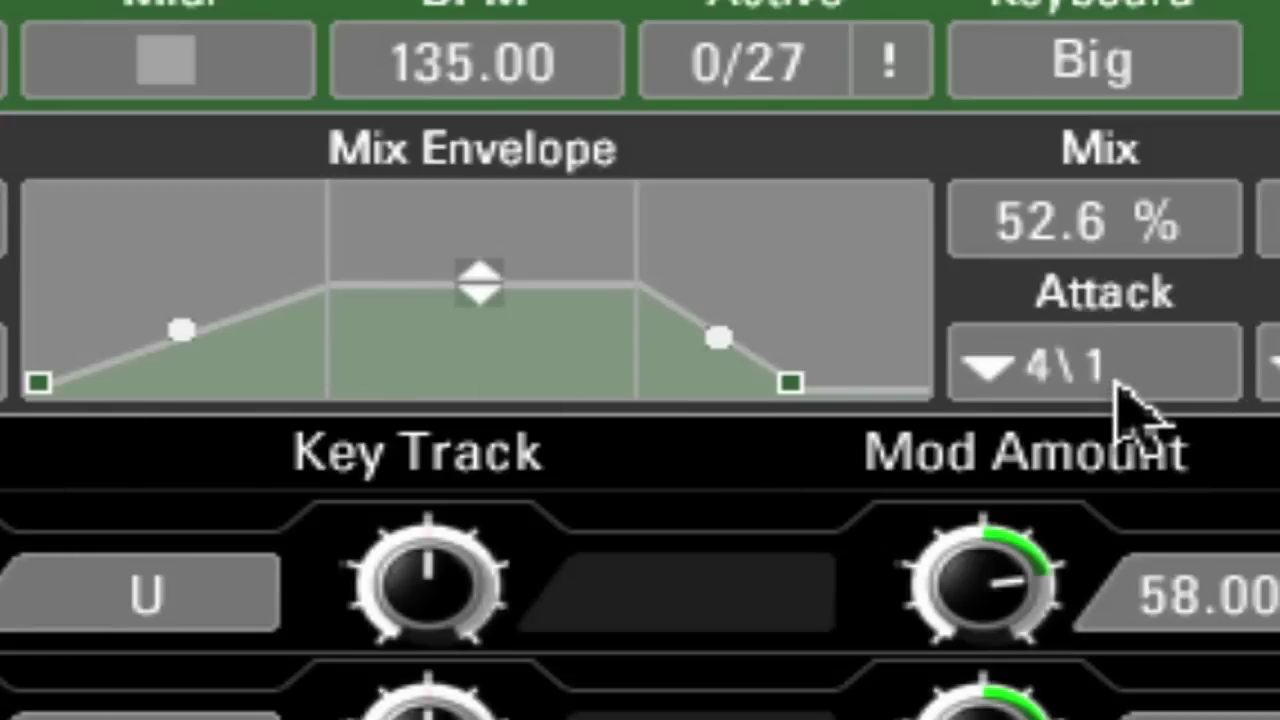
click(1112, 383)
click(1262, 500)
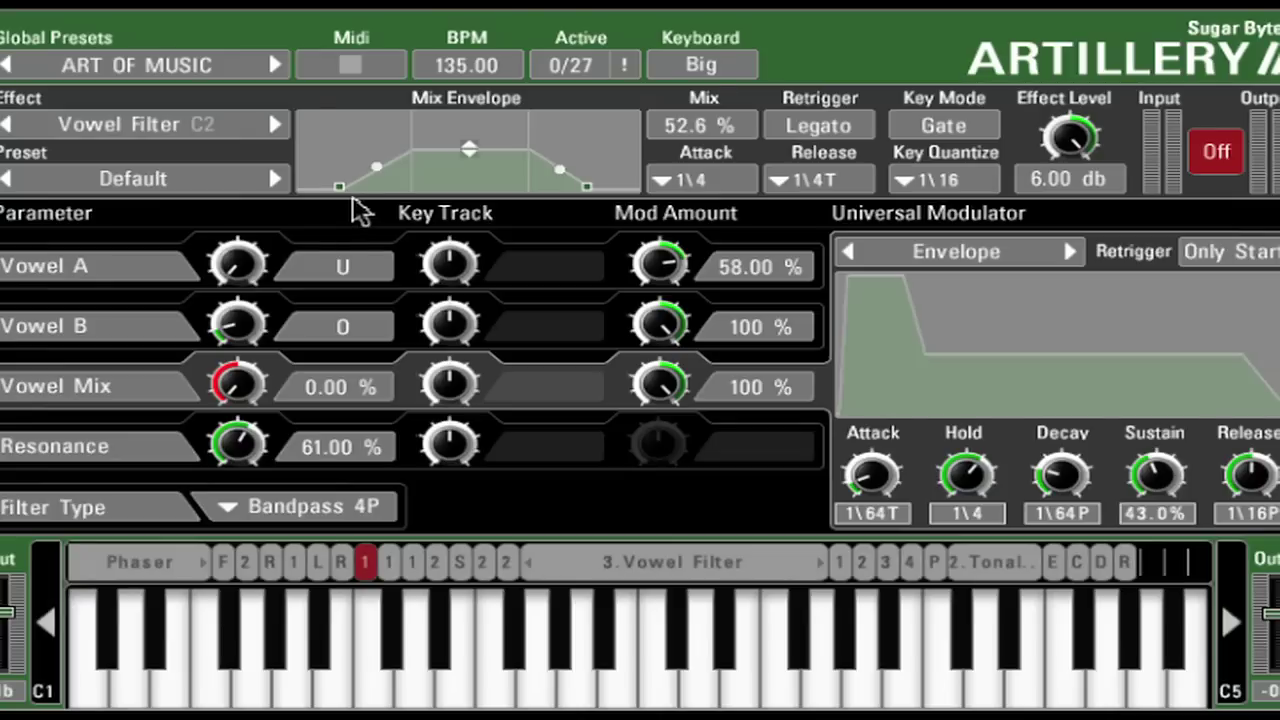
drag(375, 168, 391, 187)
click(150, 124)
- Load the Lowpass filter and MIDI-learn its Envelope Follower cutoff modulation amount
mouse_move(128, 209)
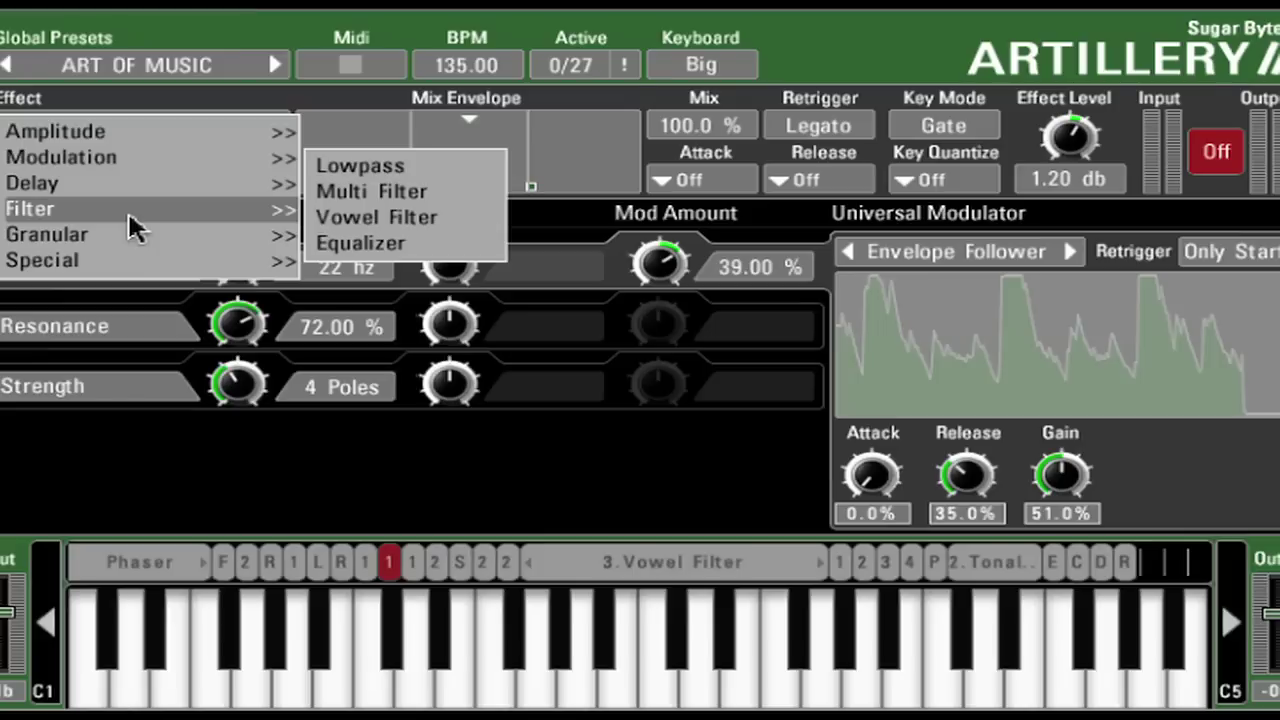
click(358, 166)
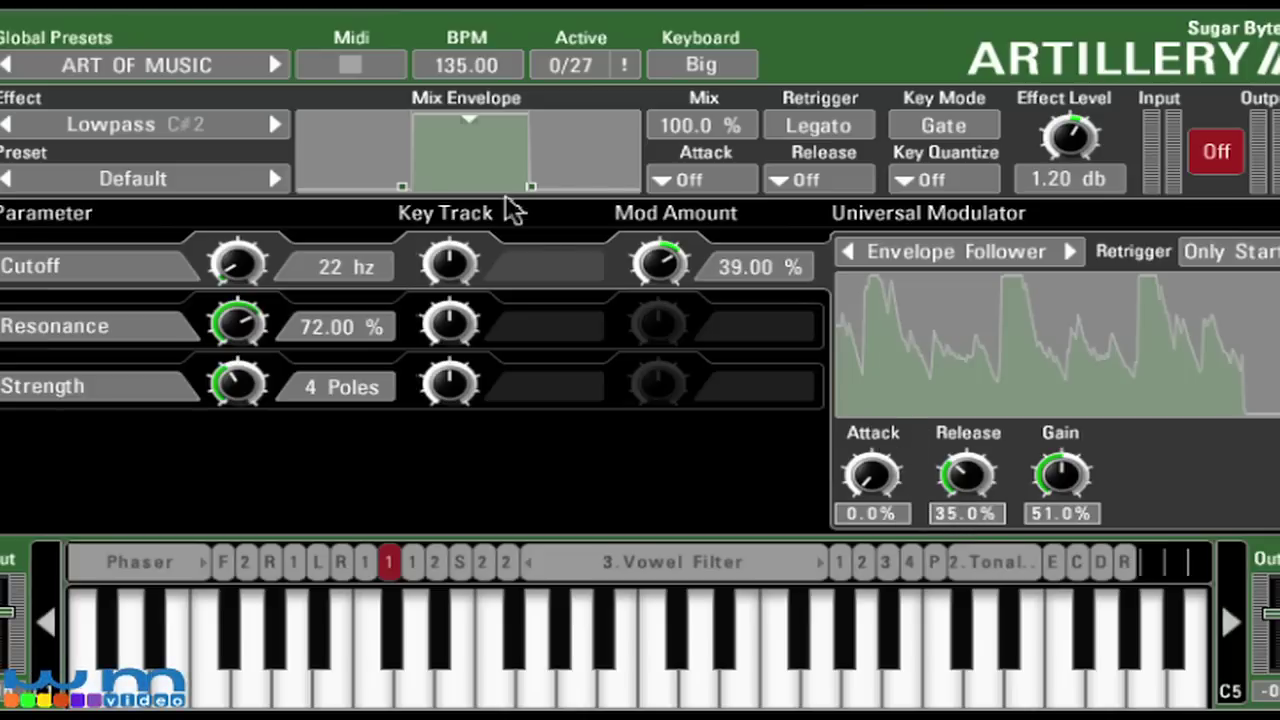
right_click(662, 274)
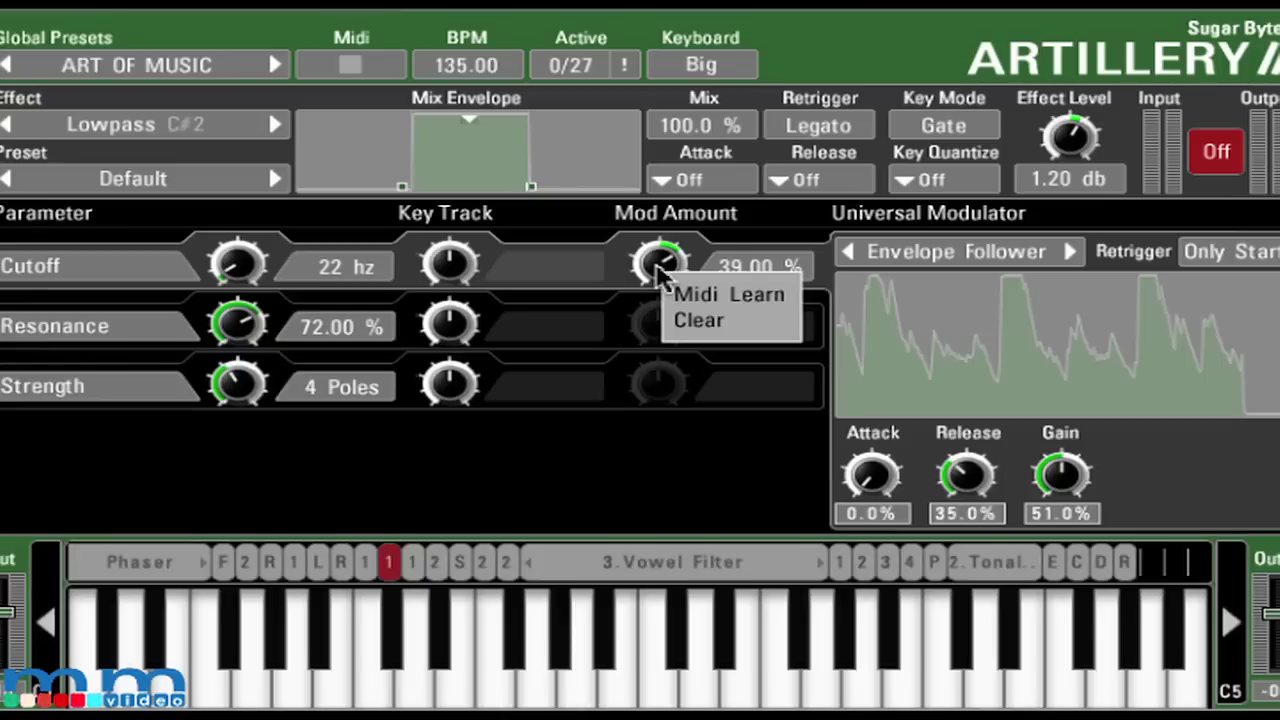
click(686, 300)
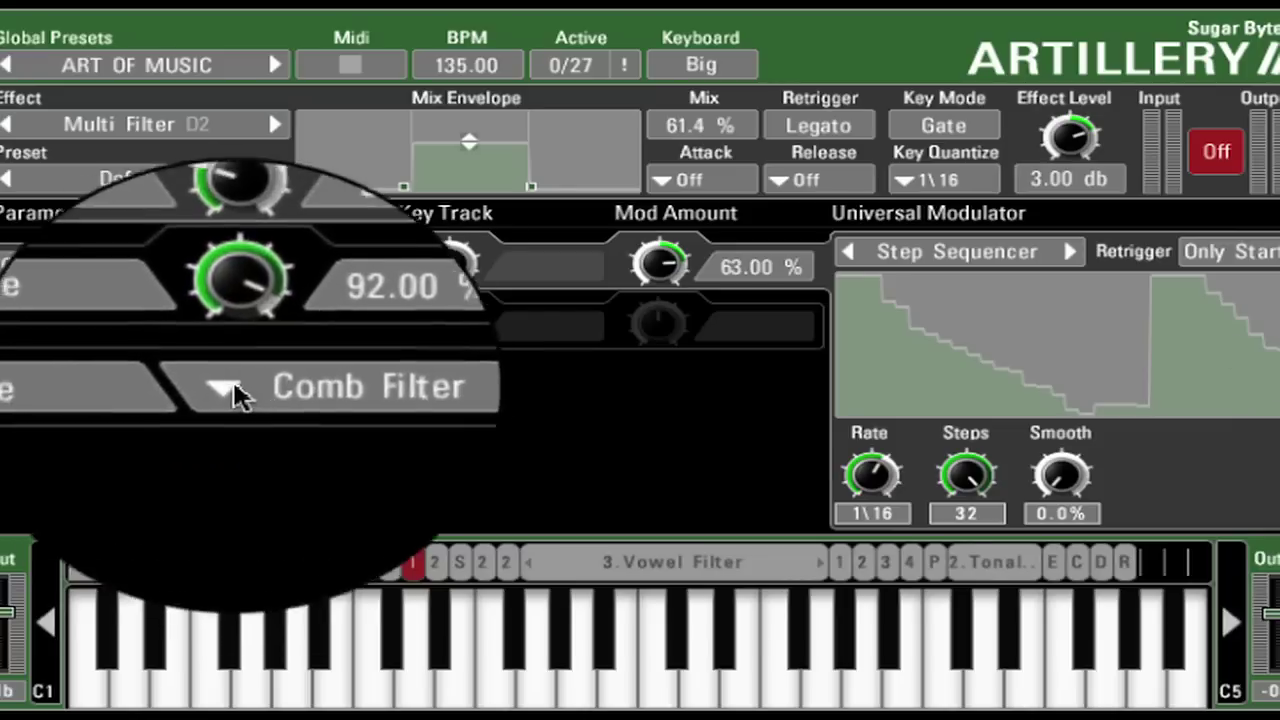
- Keep the Multi Filter's type set to Comb Filter
click(231, 383)
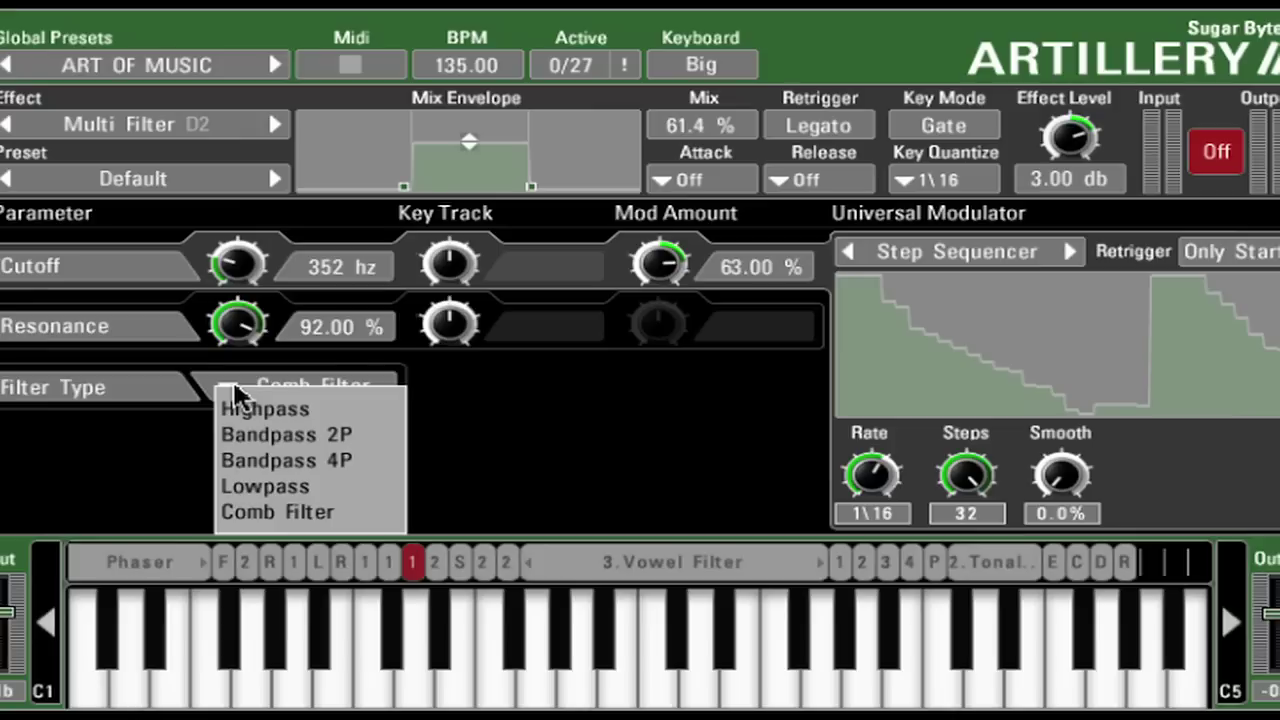
click(449, 400)
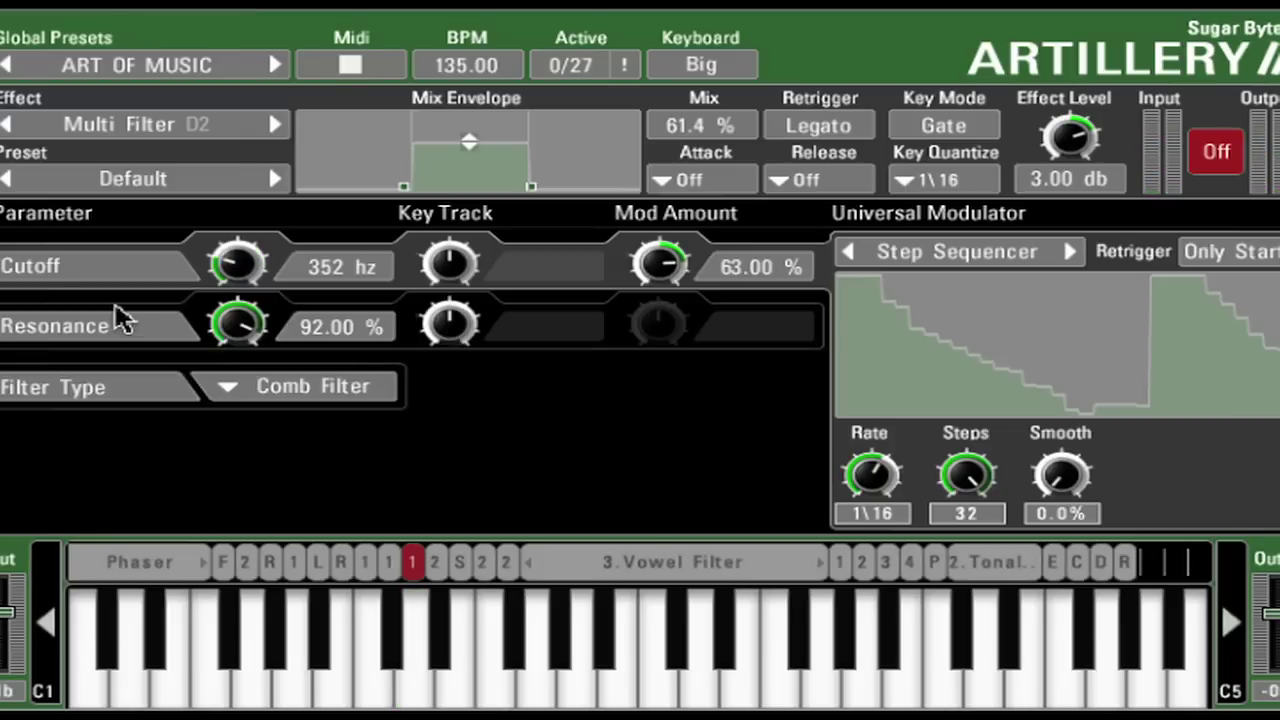
- Load Sync Dumper and lower its wet mix to 82.5% while playing
click(155, 138)
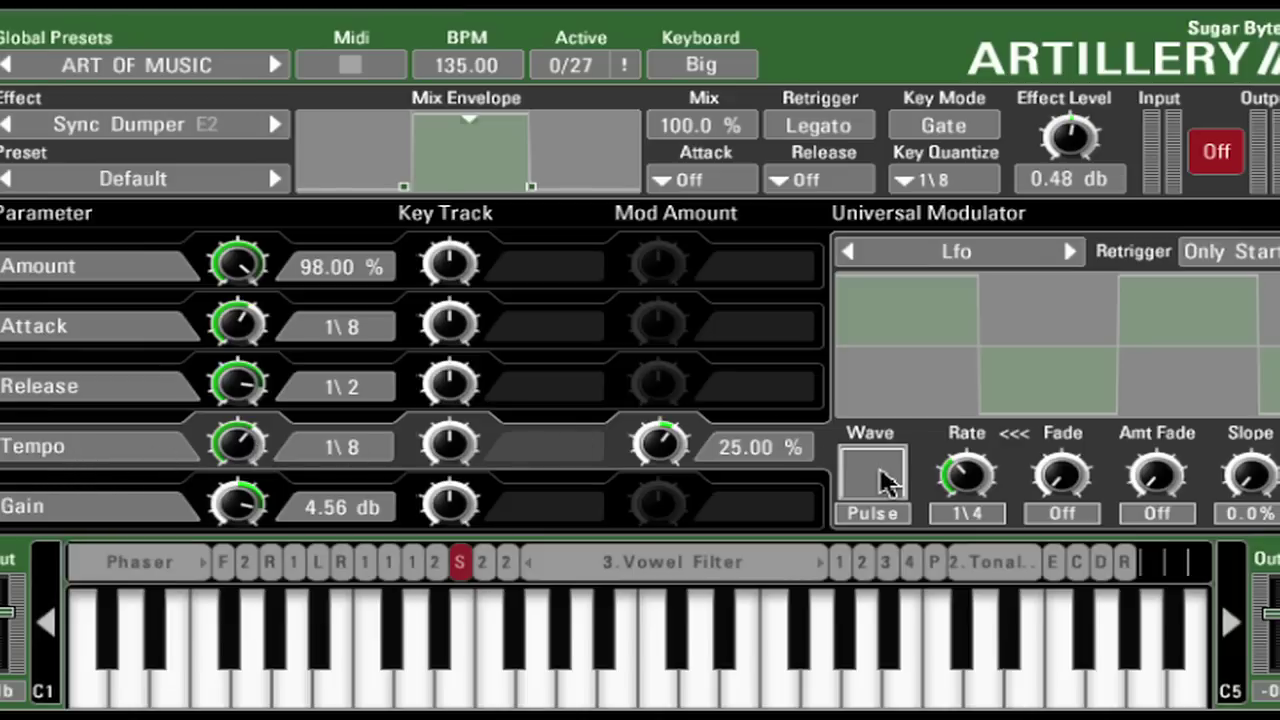
drag(469, 118, 469, 124)
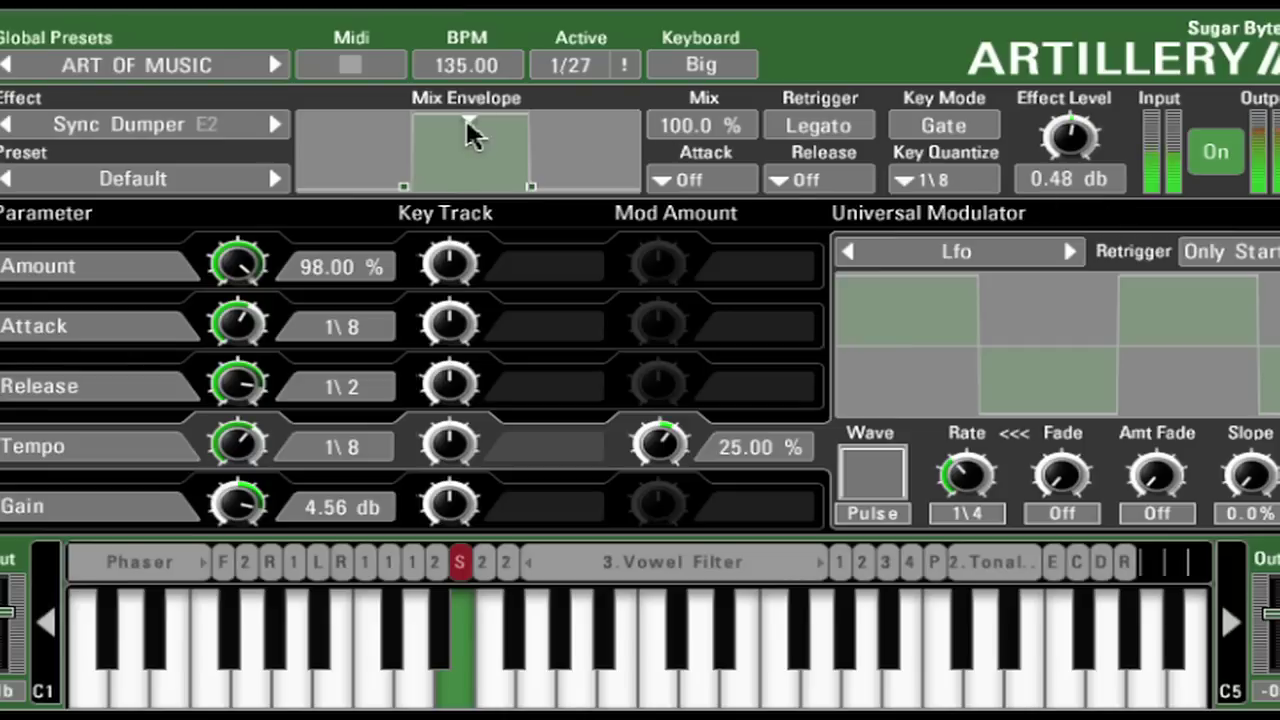
mouse_move(467, 122)
mouse_down()
mouse_move(468, 140)
mouse_move(468, 128)
mouse_up()
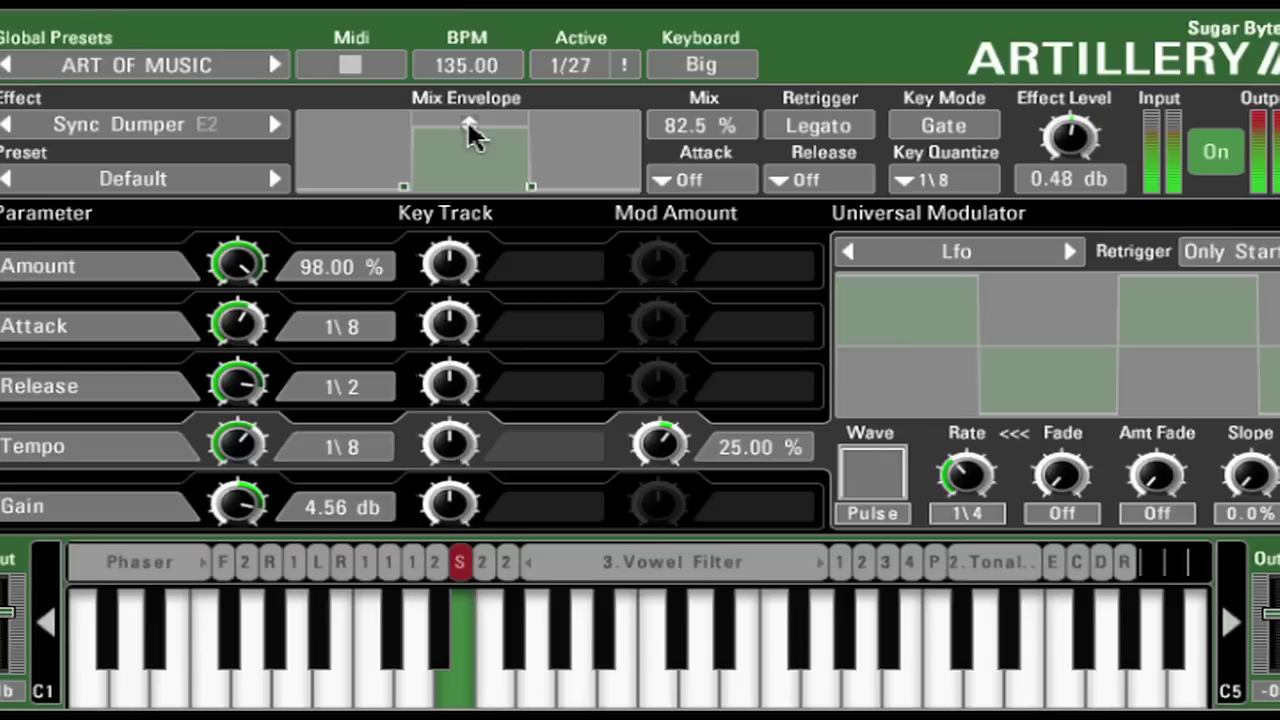